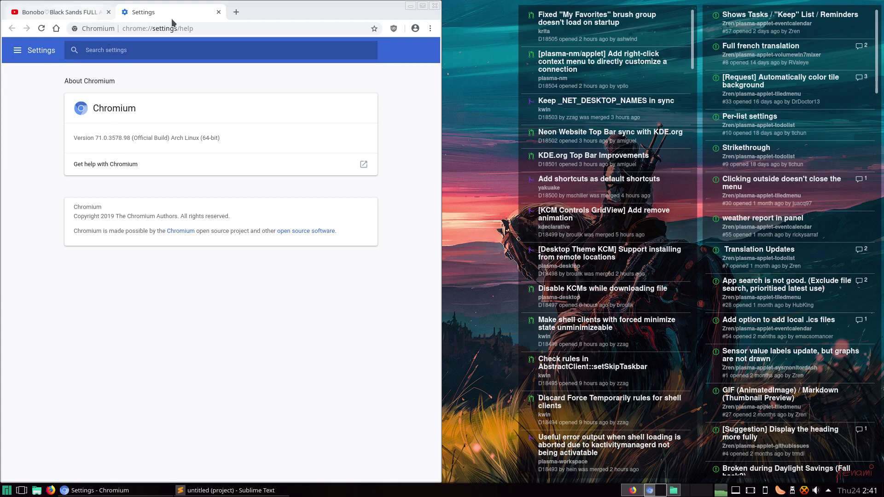
Switch to the YouTube tab playing Bonobo Black Sands FULL ALBUM and open the video's context menu
left_click(47, 14)
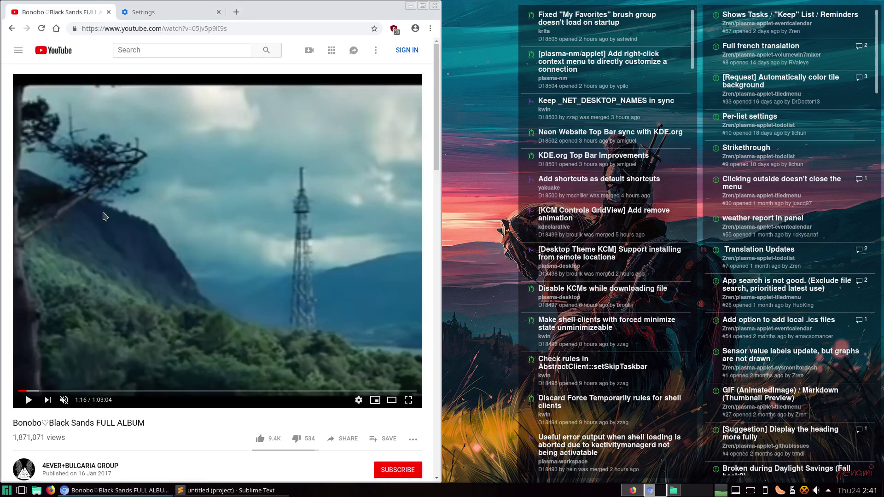
right_click(225, 186)
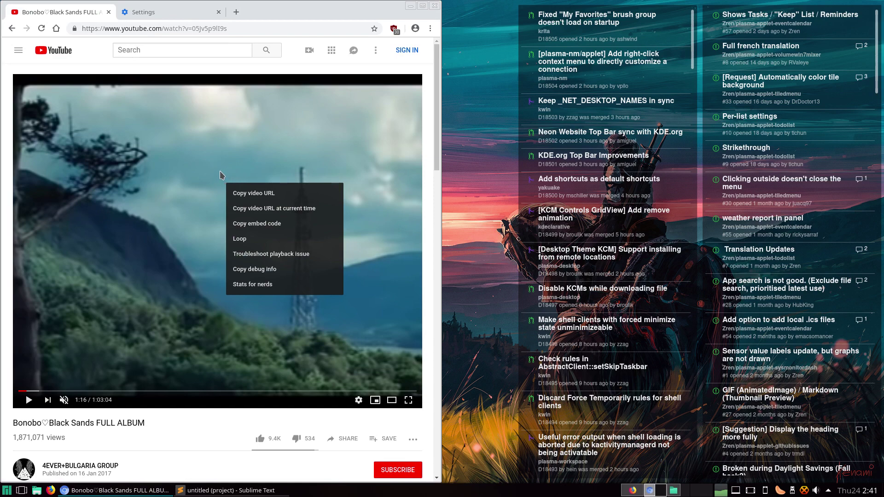
right_click(220, 175)
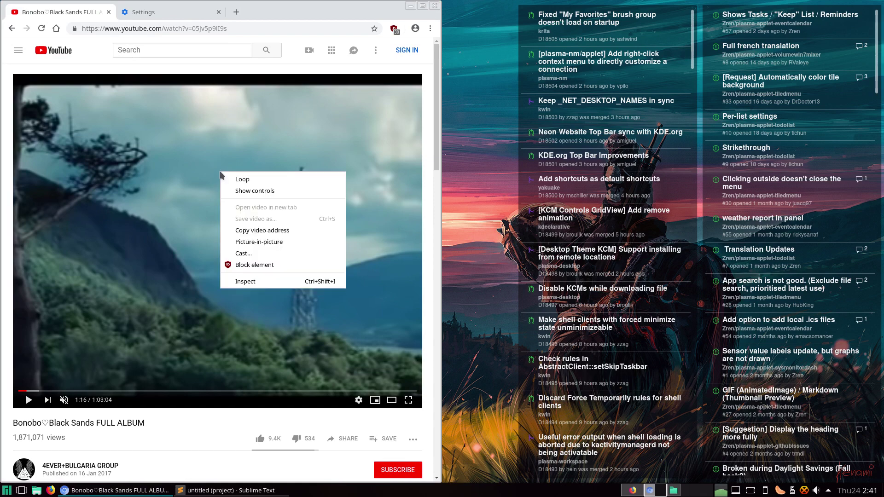
left_click(249, 243)
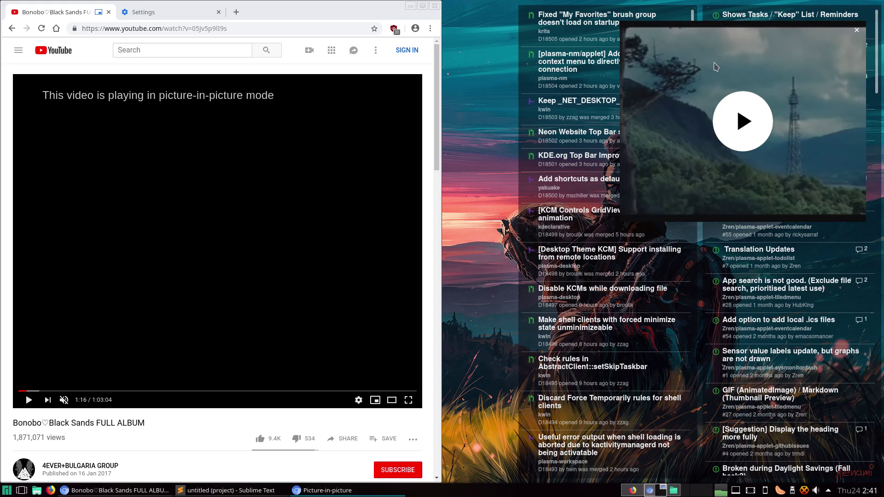
left_click_drag(716, 67, 721, 307)
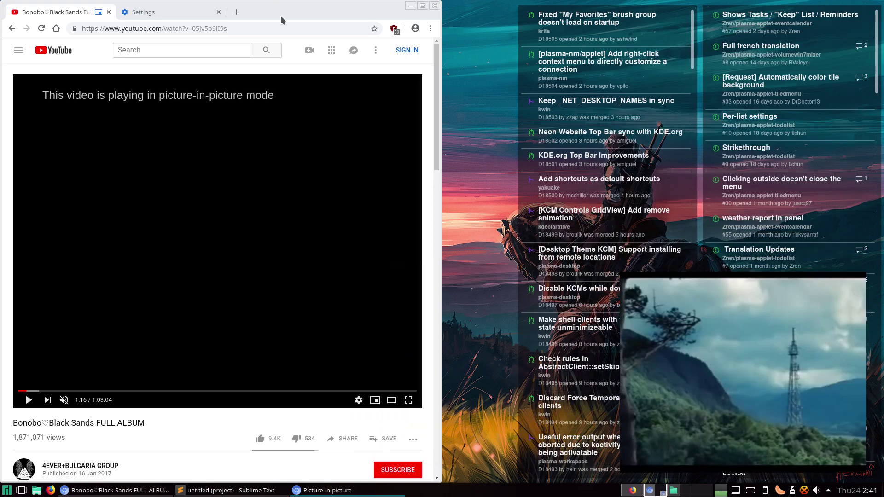
mouse_move(765, 302)
mouse_move(785, 335)
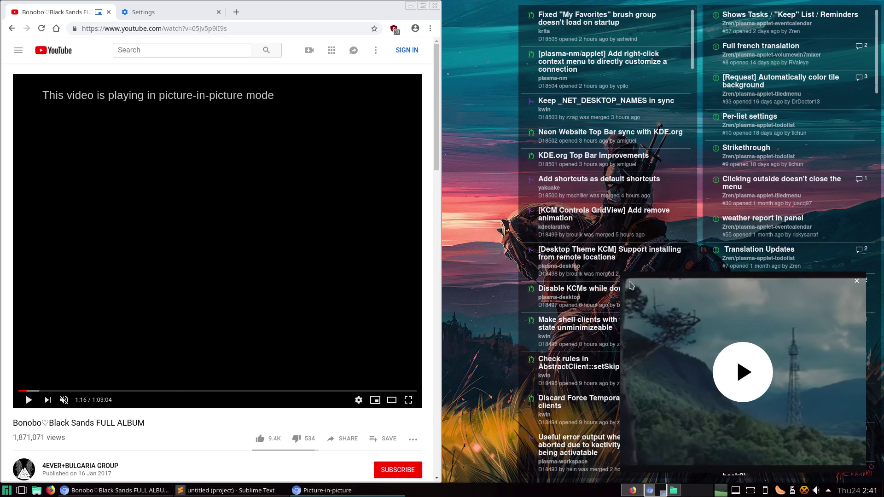
left_click_drag(623, 274, 796, 401)
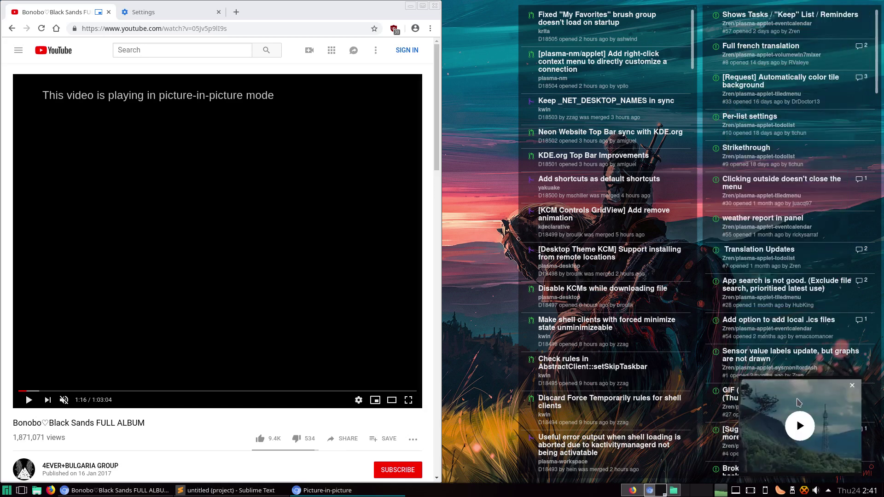
left_click(852, 386)
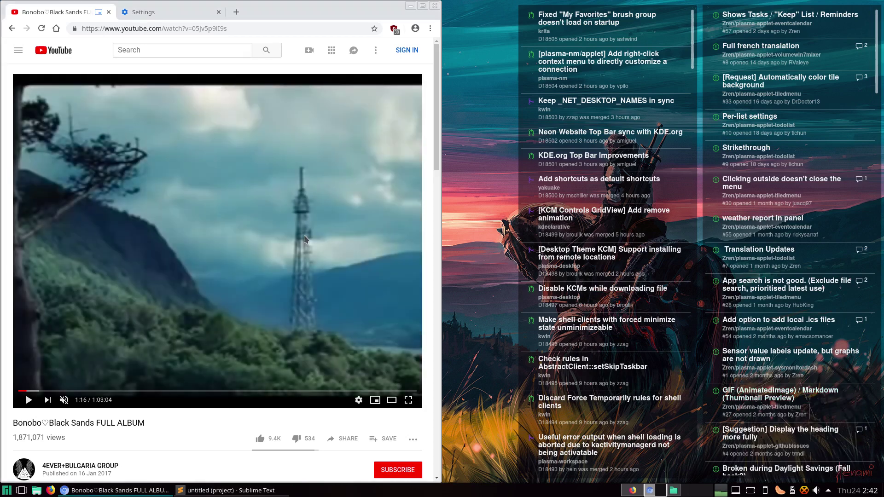
Pop the Bonobo video into picture-in-picture, snap Chromium to the right half, and raise the video
right_click(293, 224)
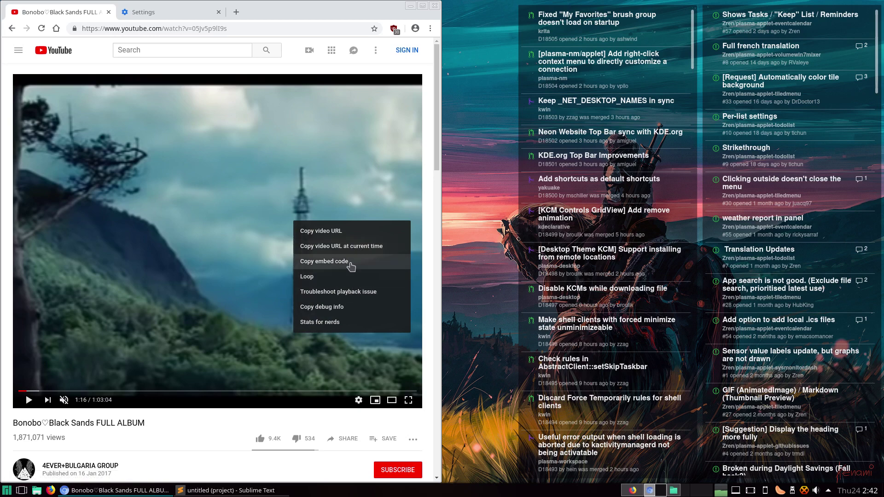
right_click(225, 202)
left_click(266, 272)
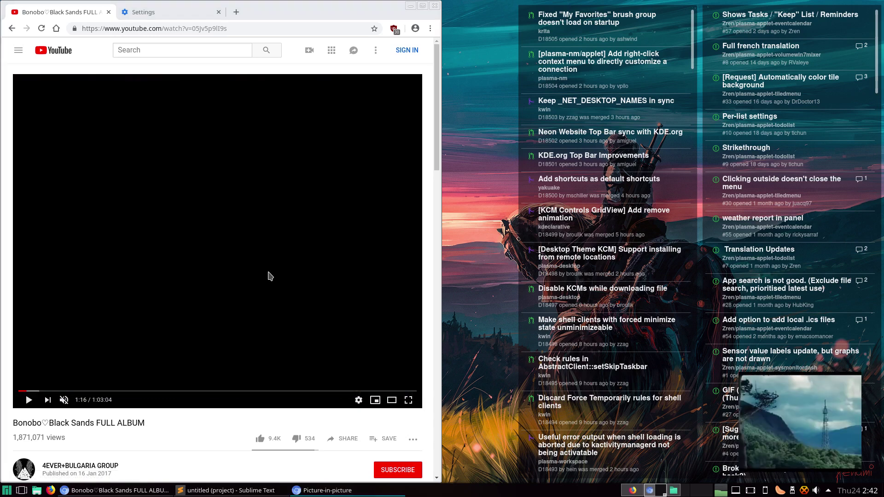
left_click_drag(354, 11, 779, 12)
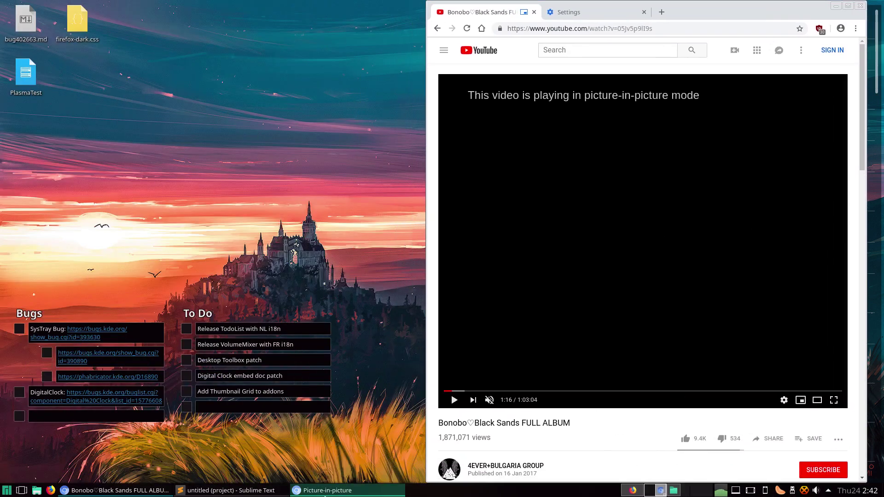
left_click(316, 492)
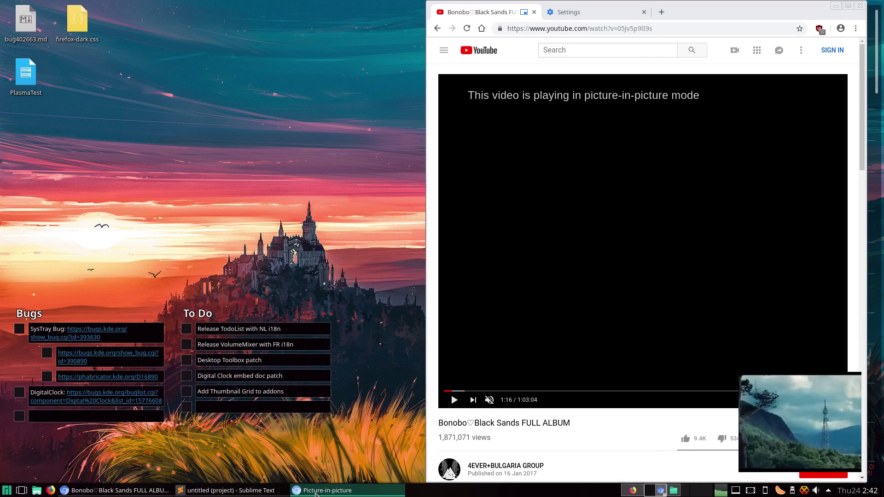
Set the picture-in-picture window to Keep Above Others and shift Chromium toward the left
right_click(316, 493)
mouse_move(354, 451)
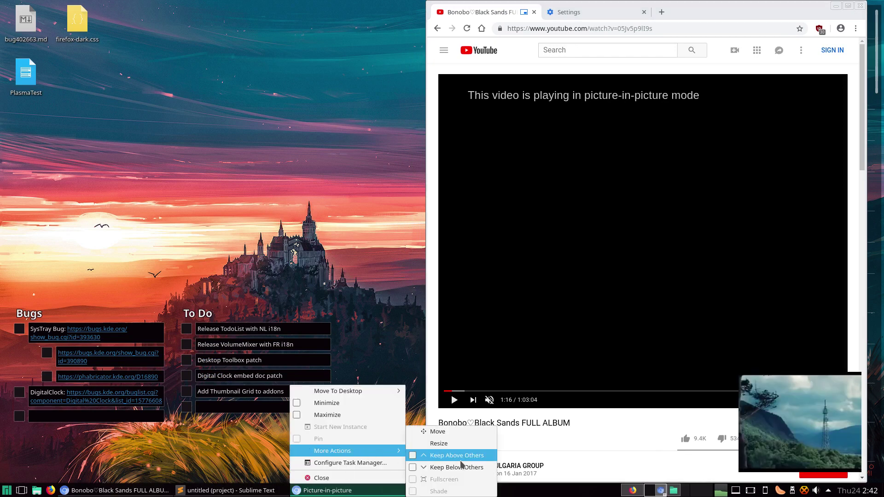
left_click(461, 460)
left_click_drag(733, 9, 605, 4)
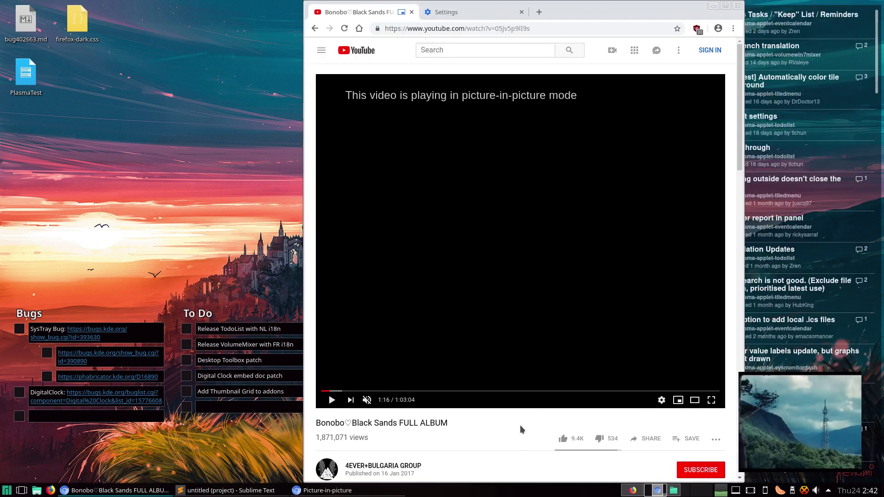
scroll(522, 429, "down", 3)
left_click(273, 491)
left_click(273, 491)
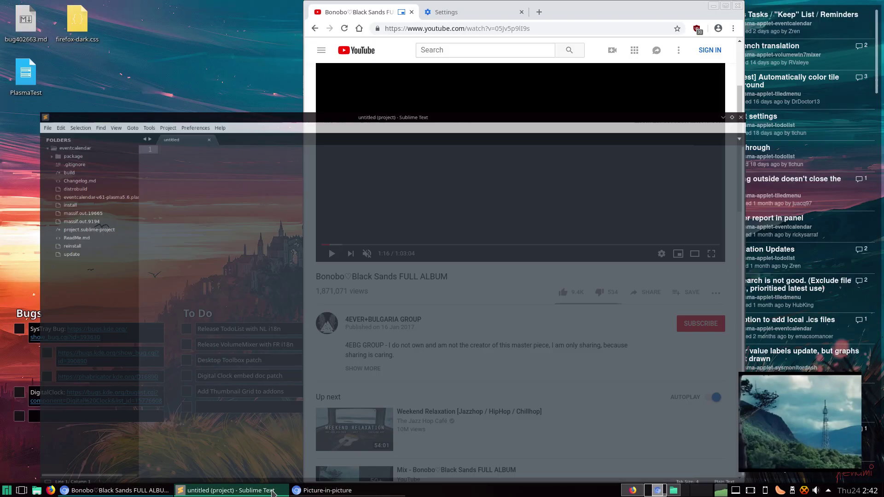
Move the picture-in-picture window to All Desktops
right_click(349, 490)
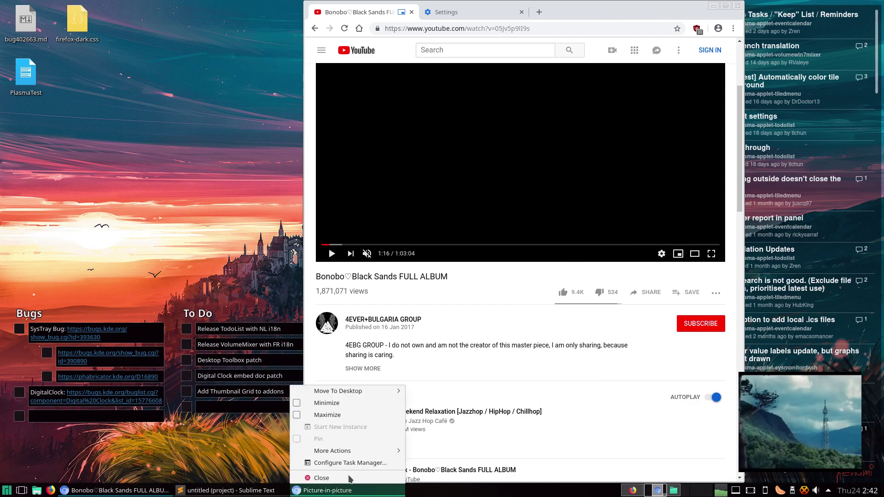
mouse_move(364, 391)
left_click(447, 406)
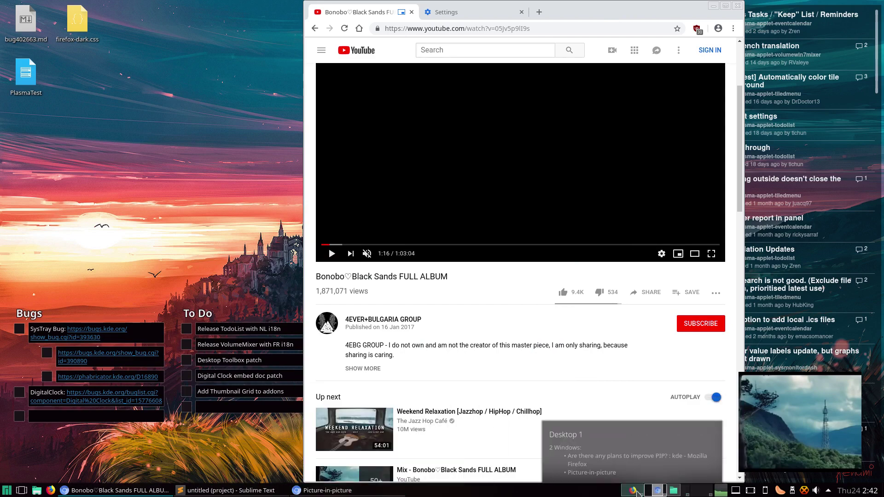
Check through the pager that the floating video appears on both Desktop 1 and Desktop 2
left_click(636, 492)
left_click(659, 494)
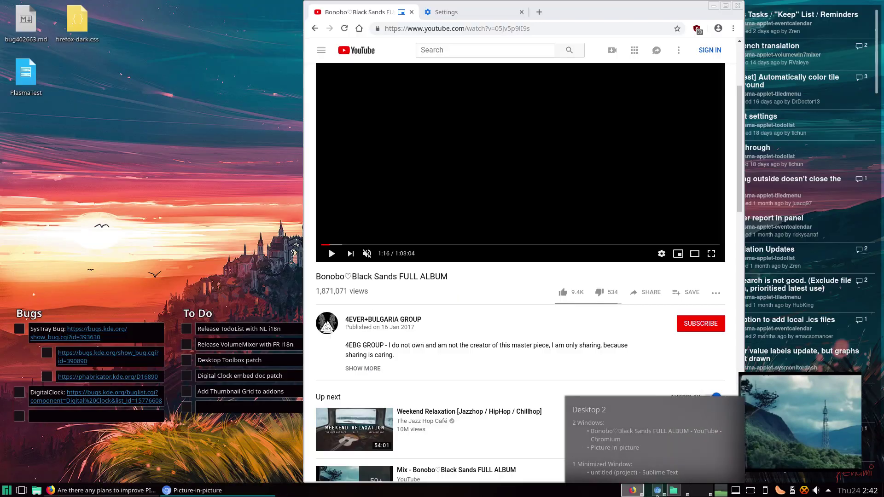
scroll(658, 494, "down", 1)
left_click(658, 494)
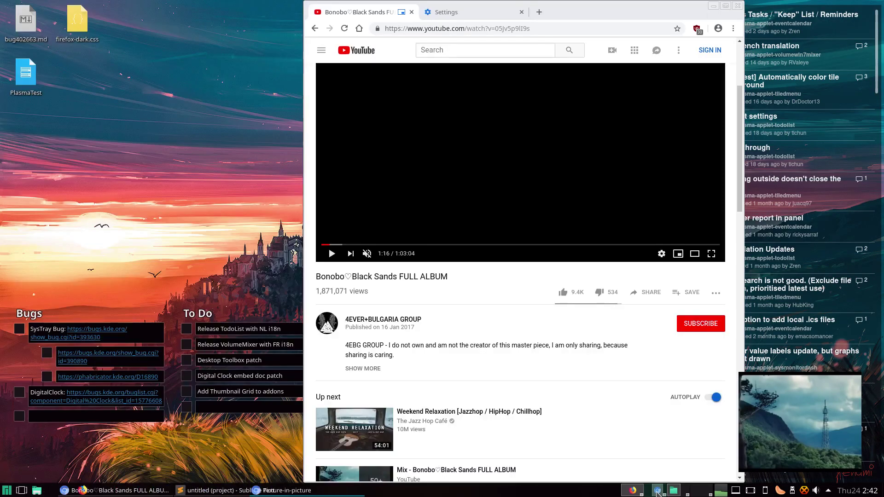
mouse_move(807, 435)
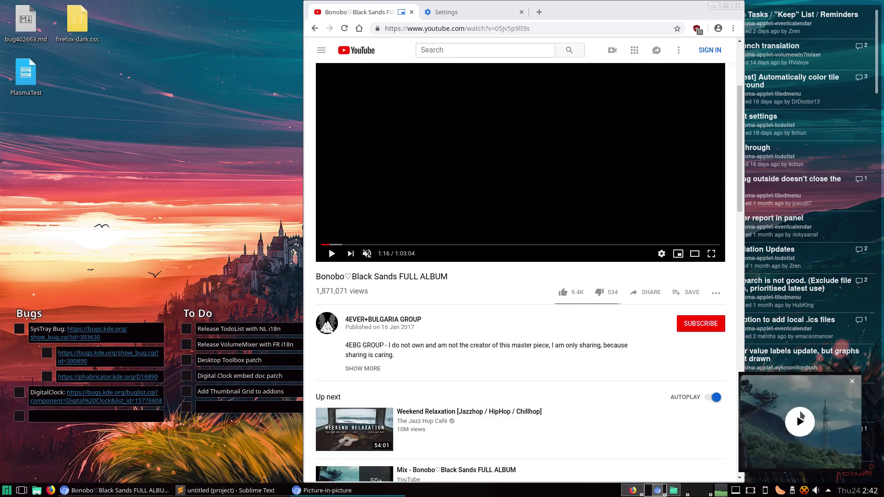
Open More Actions > Special Window Settings for the floating picture-in-picture window
right_click(400, 496)
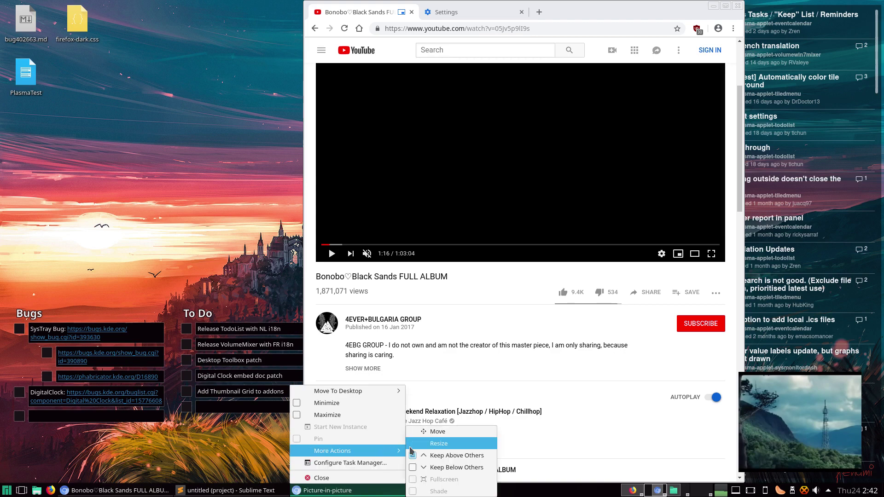
mouse_move(356, 391)
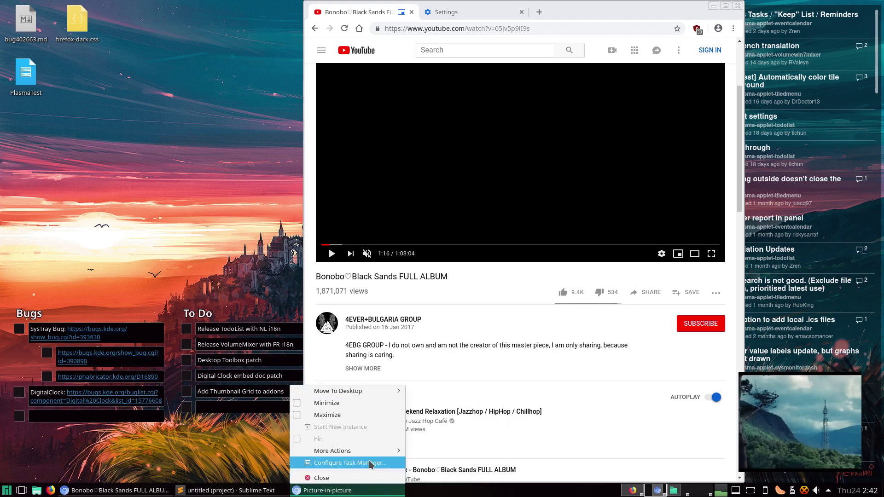
left_click(462, 478)
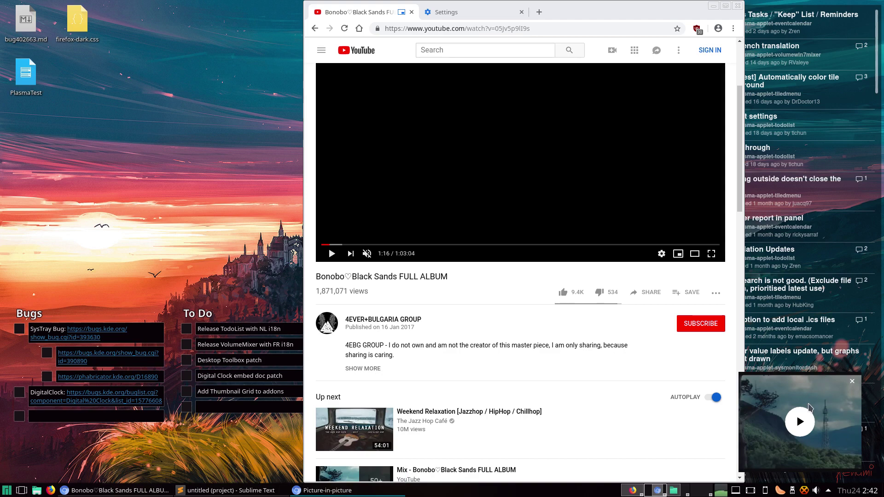
right_click(810, 408)
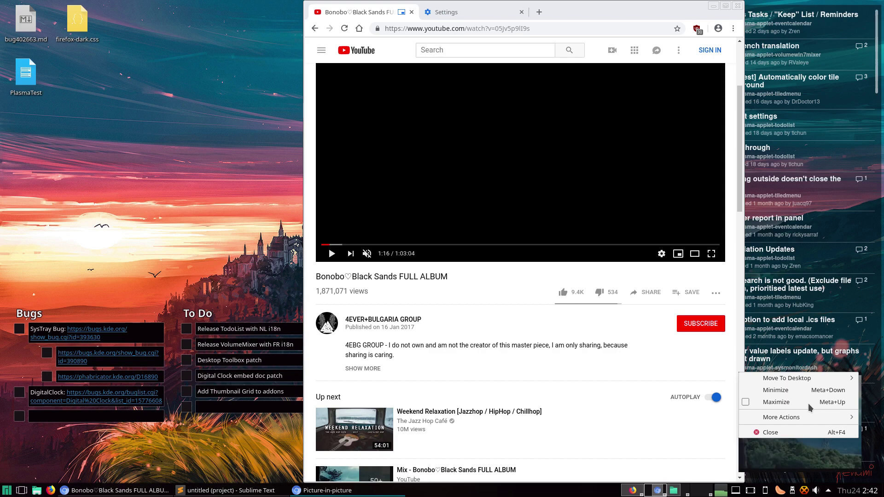
key("Down")
key("Down")
key("Down")
key("Down")
key("Right")
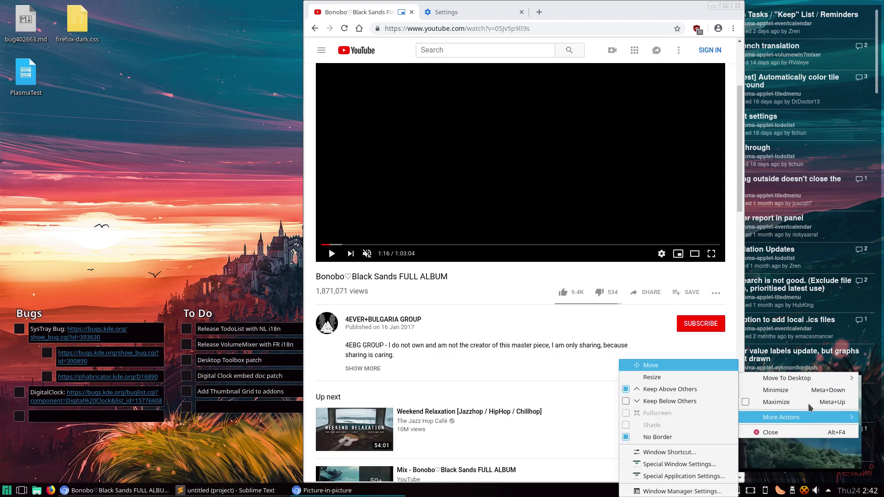
key("Down")
key("Down")
key("Down")
key("Down")
key("Down")
key("Down")
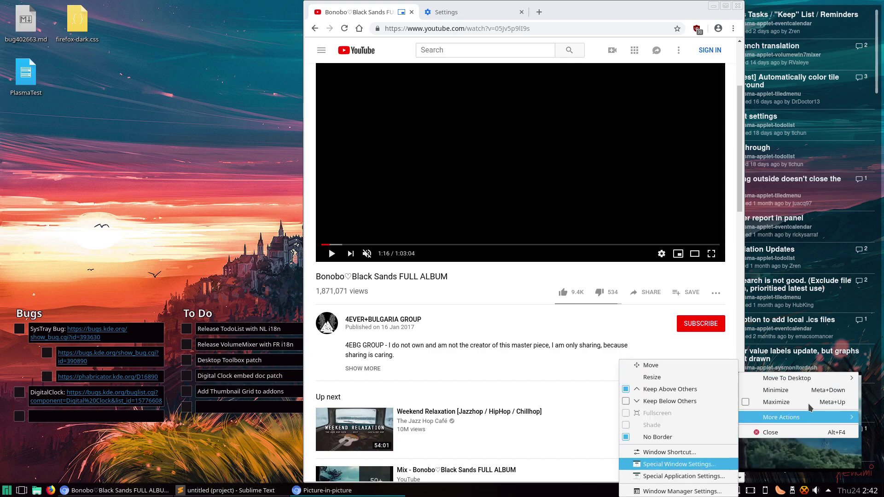
key("Return")
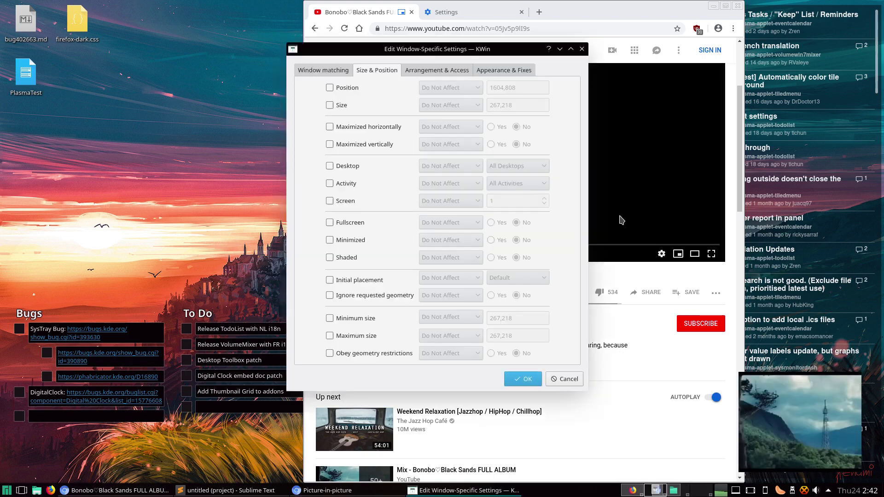
Detect the floating video's properties and match its exact window title 'Picture-in-picture'
left_click(330, 74)
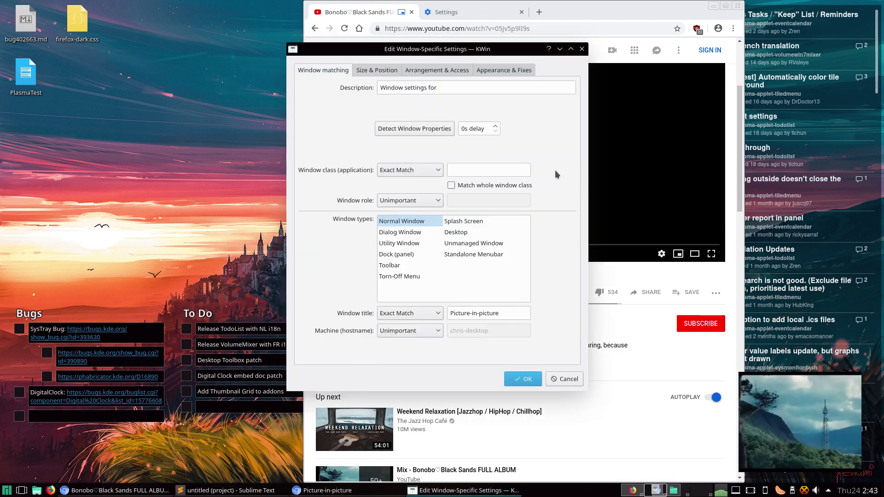
left_click(424, 131)
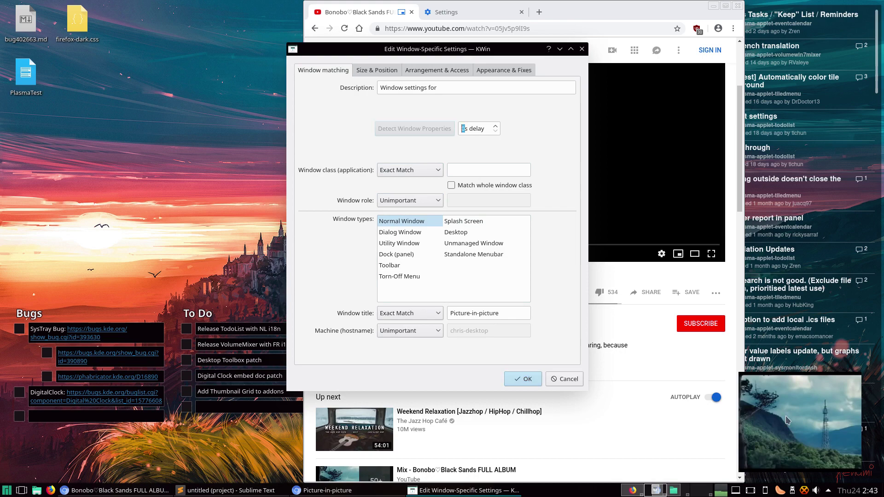
left_click(787, 420)
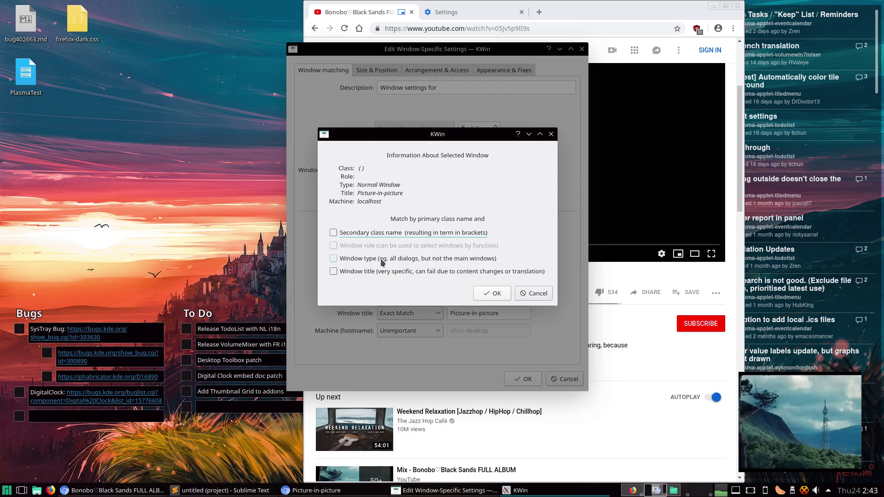
left_click(356, 273)
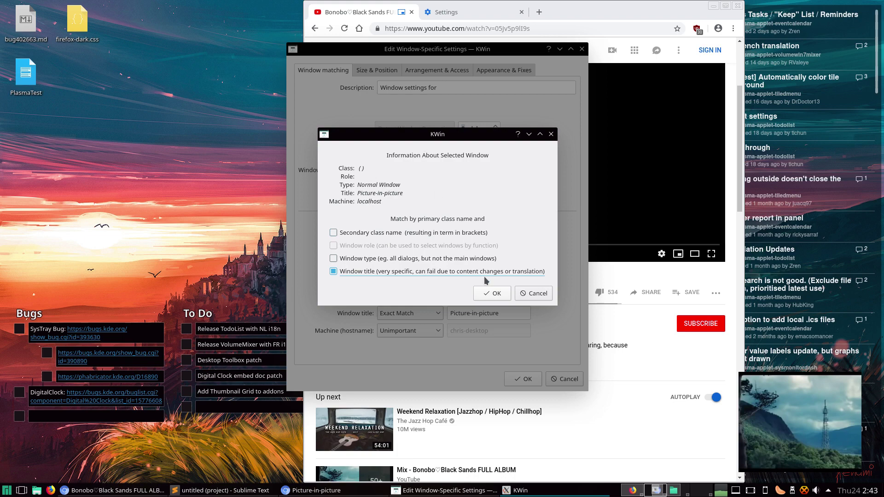
left_click(497, 295)
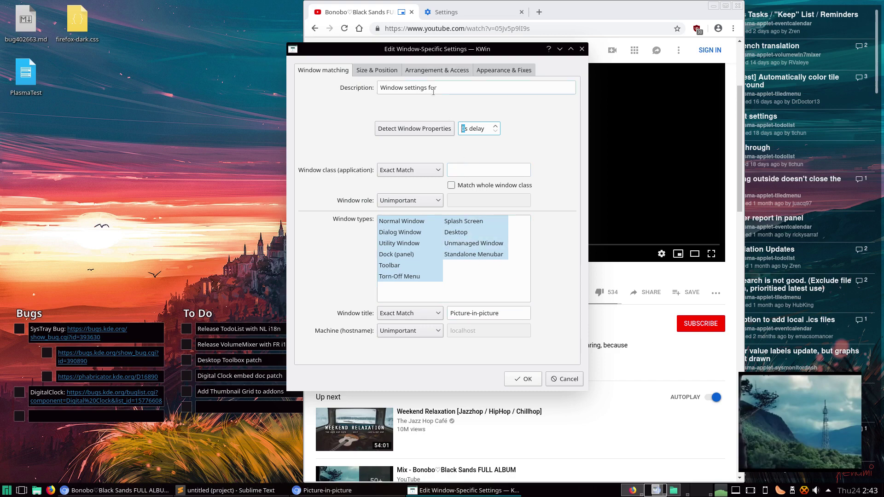
Force Keep above to Yes, save the rule with OK, and close the floating video
left_click(388, 74)
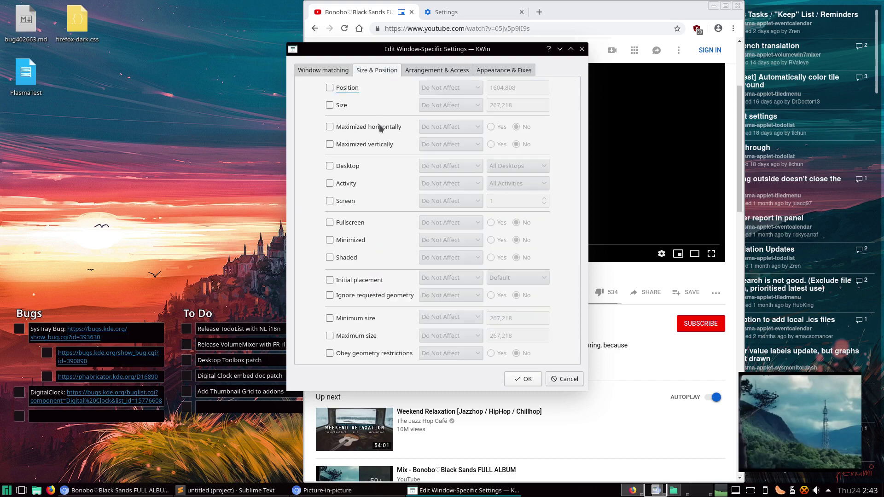
left_click(422, 75)
left_click(358, 89)
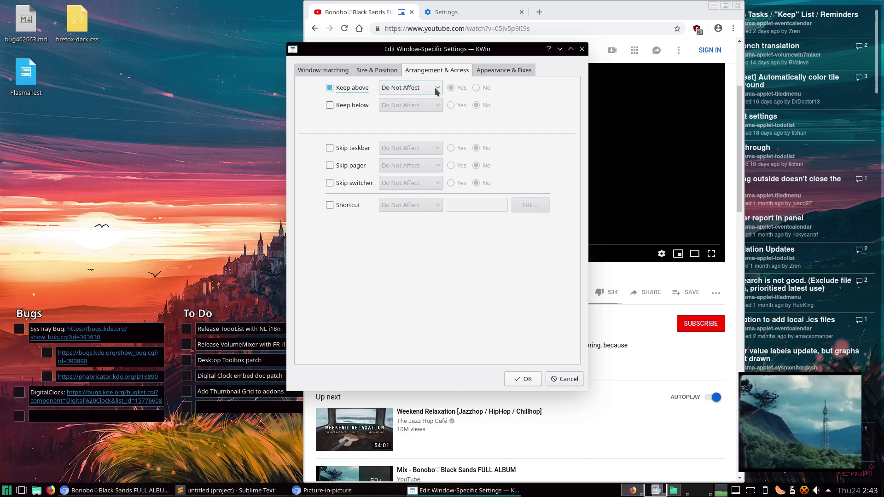
left_click(435, 89)
left_click(405, 134)
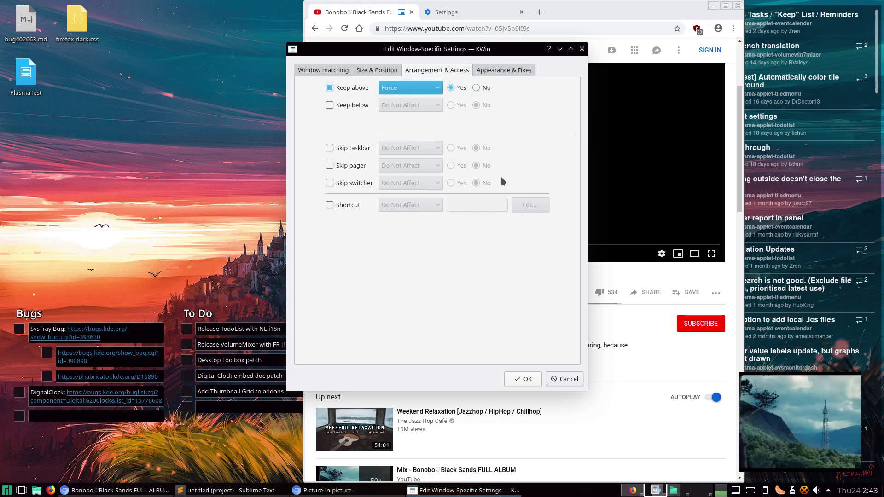
left_click(525, 379)
left_click(856, 383)
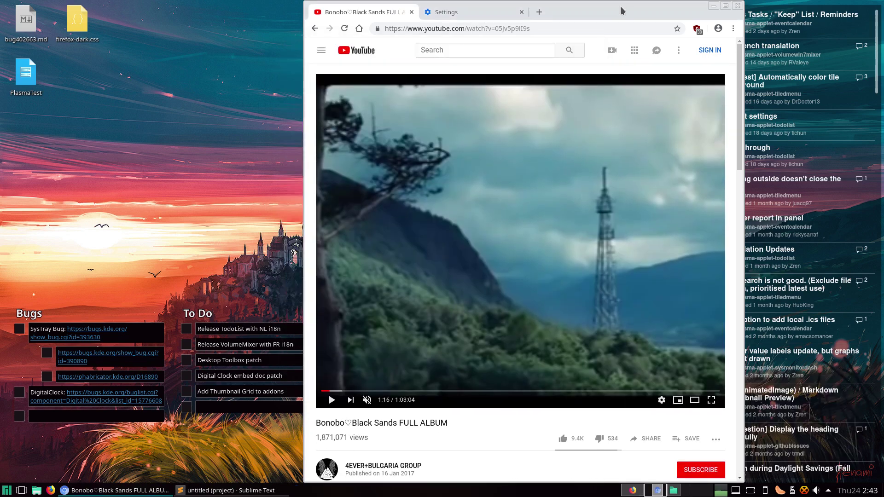
Maximize Chromium and open the video's menu to send it back to picture-in-picture
double_click(624, 13)
right_click(405, 230)
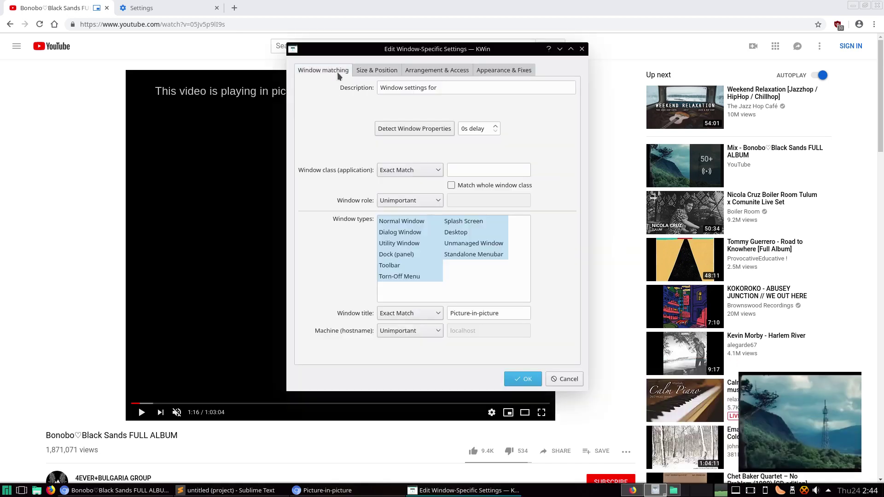
Enable the Desktop rule with All Desktops, applied initially rather than forced
left_click(434, 71)
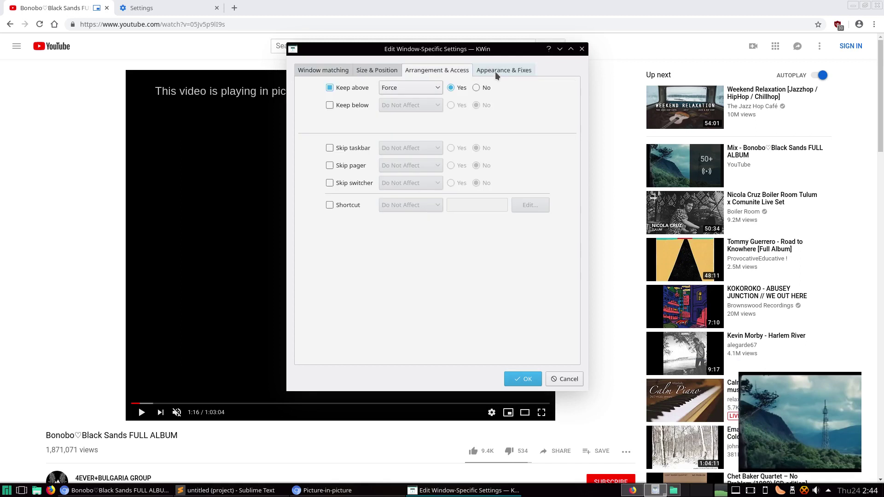
left_click(496, 71)
left_click(435, 70)
left_click(376, 69)
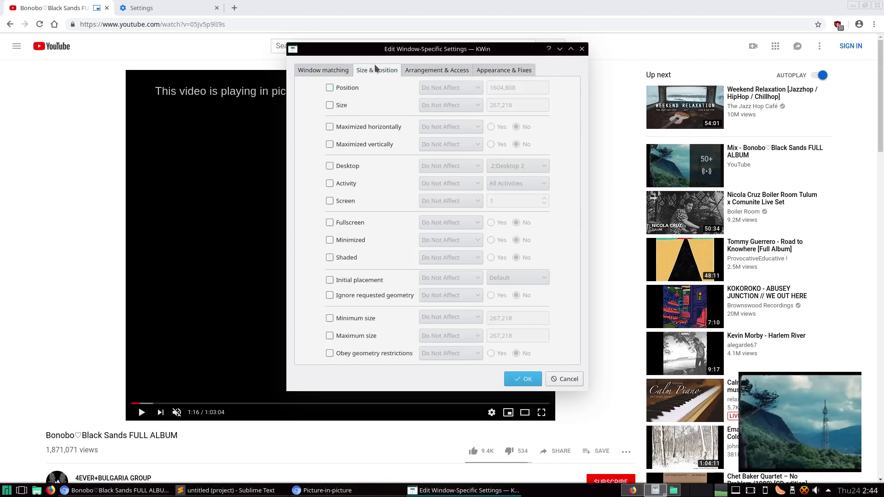
left_click(348, 166)
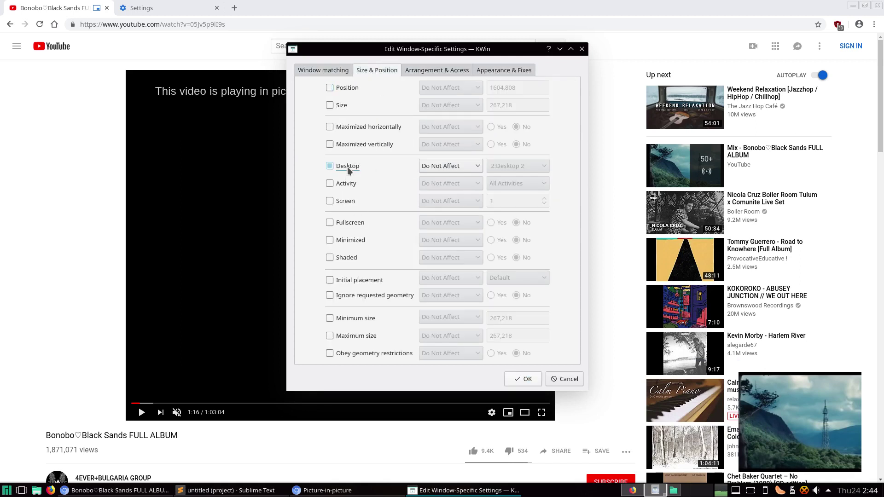
left_click(461, 166)
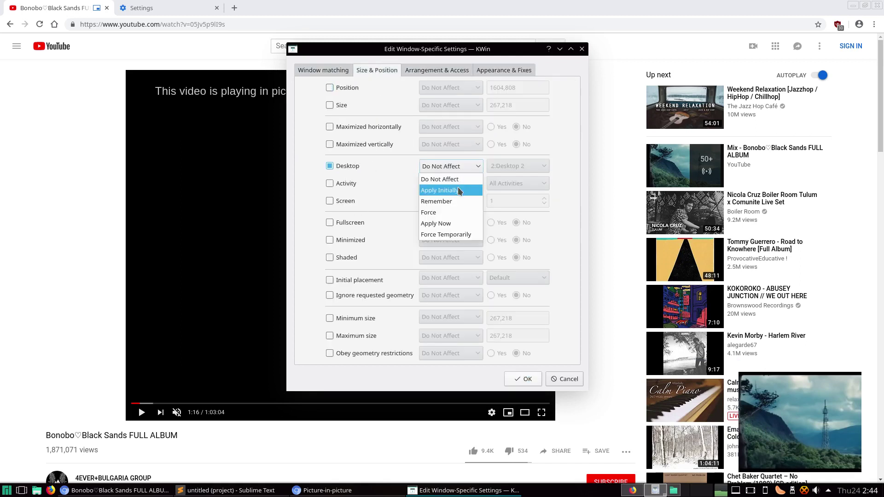
left_click(455, 214)
left_click(530, 168)
left_click(511, 223)
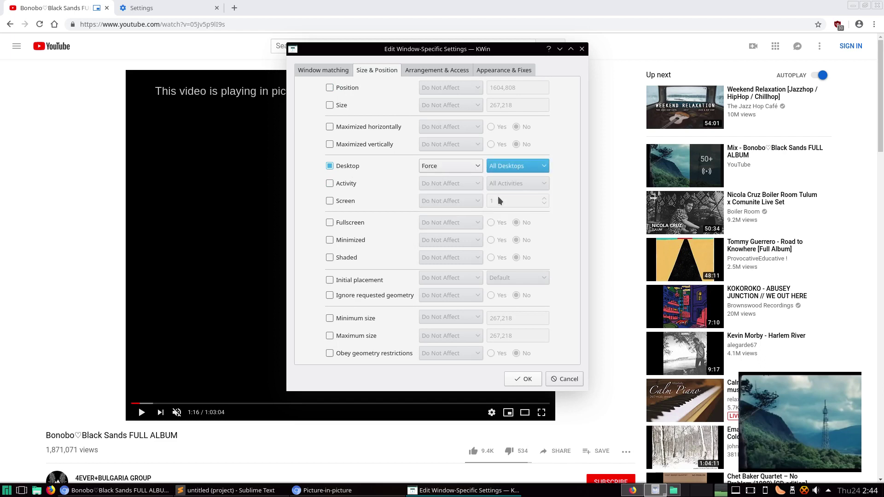
left_click(435, 166)
left_click(443, 190)
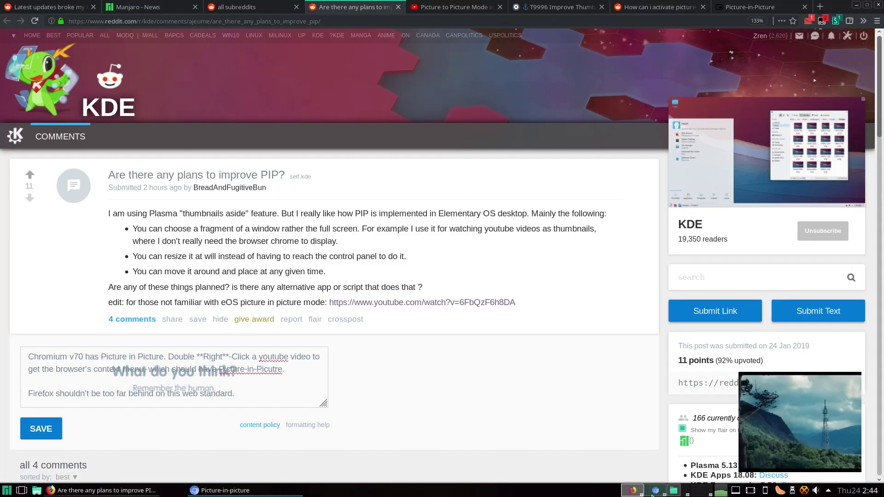
Switch to Desktop 1 via the pager and select Firefox's Picture-in-Picture spec tab
scroll(653, 493, "up", 1)
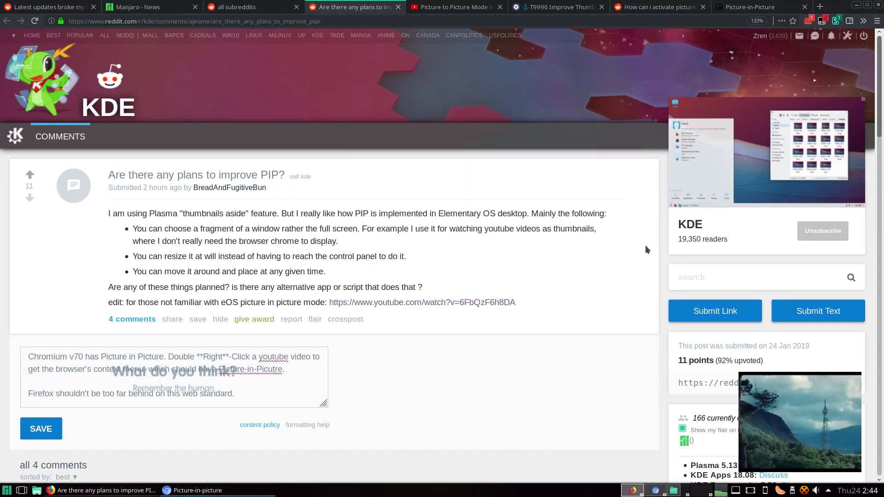
left_click(749, 6)
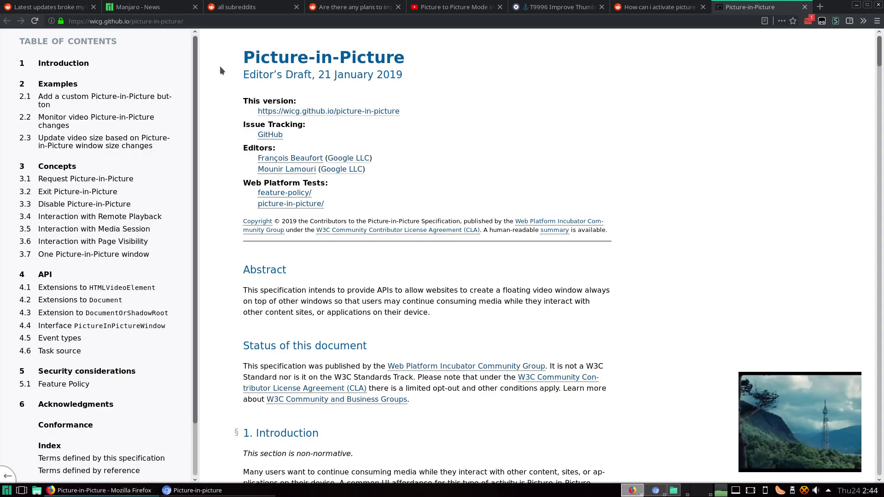
Skim the Picture-in-Picture spec, then select and deselect its 21 January 2019 draft date
scroll(510, 139, "down", 5)
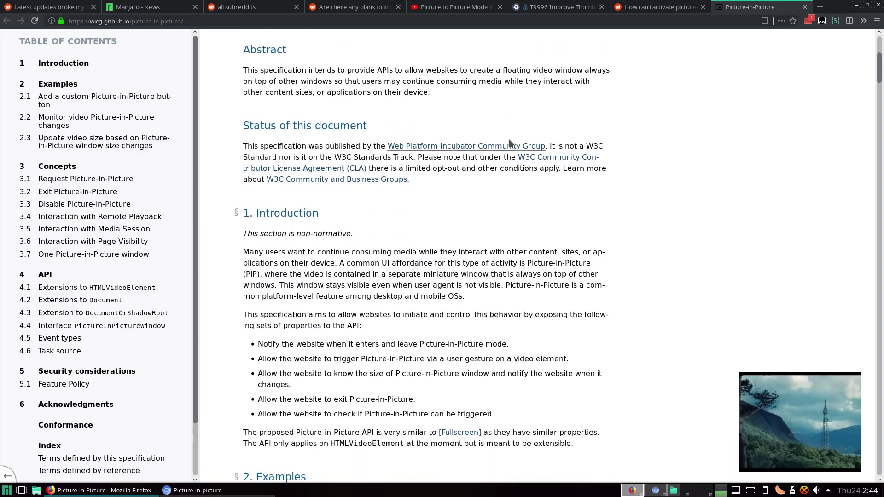
scroll(510, 139, "down", 5)
scroll(510, 139, "up", 10)
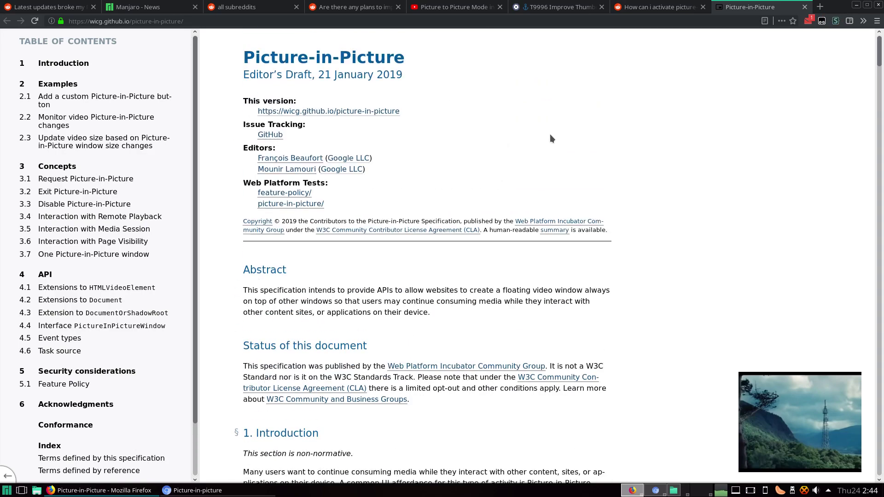
left_click_drag(318, 75, 444, 75)
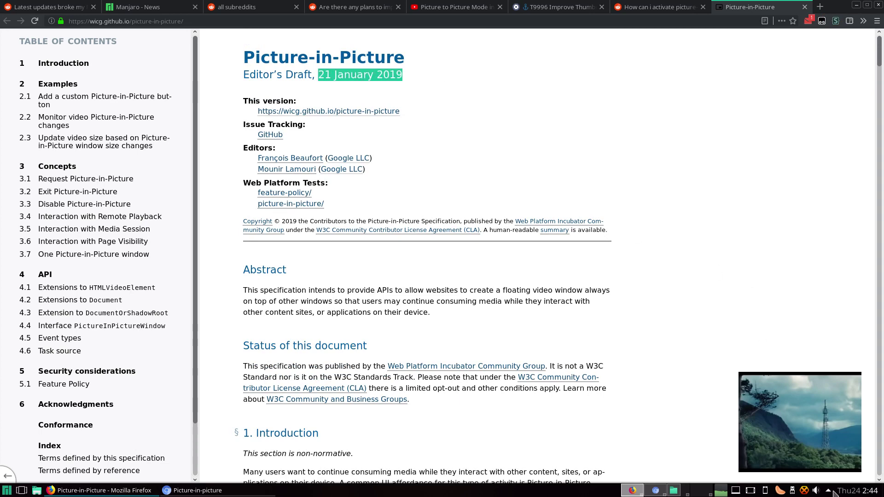
left_click(669, 163)
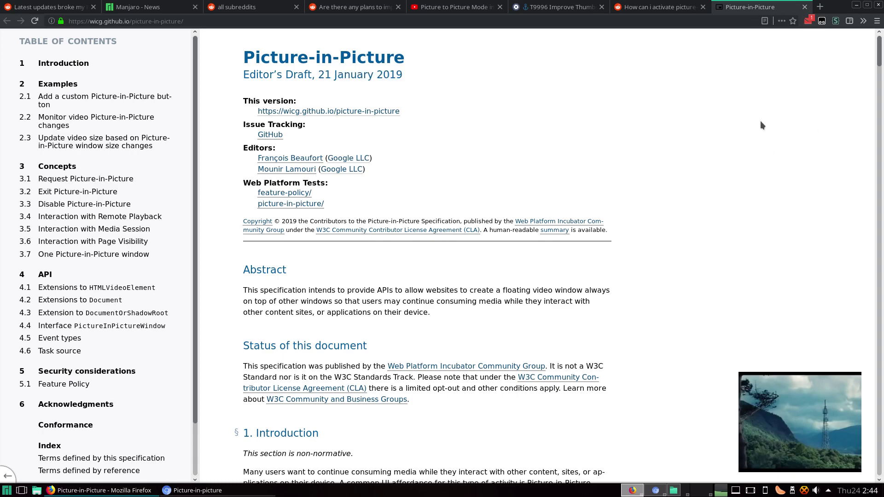